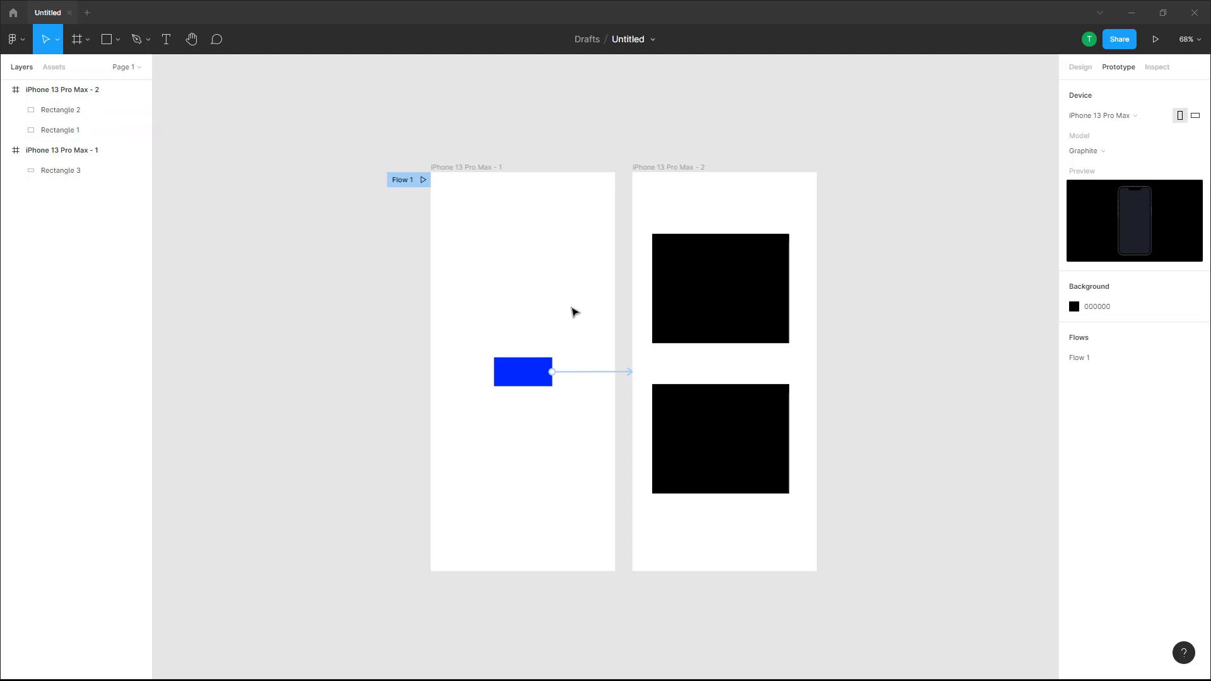
Step: Open the blue button's tap interaction and switch its animation easing from Linear to a custom bezier curve
{"action": "left_click", "coordinate": [537, 382]}
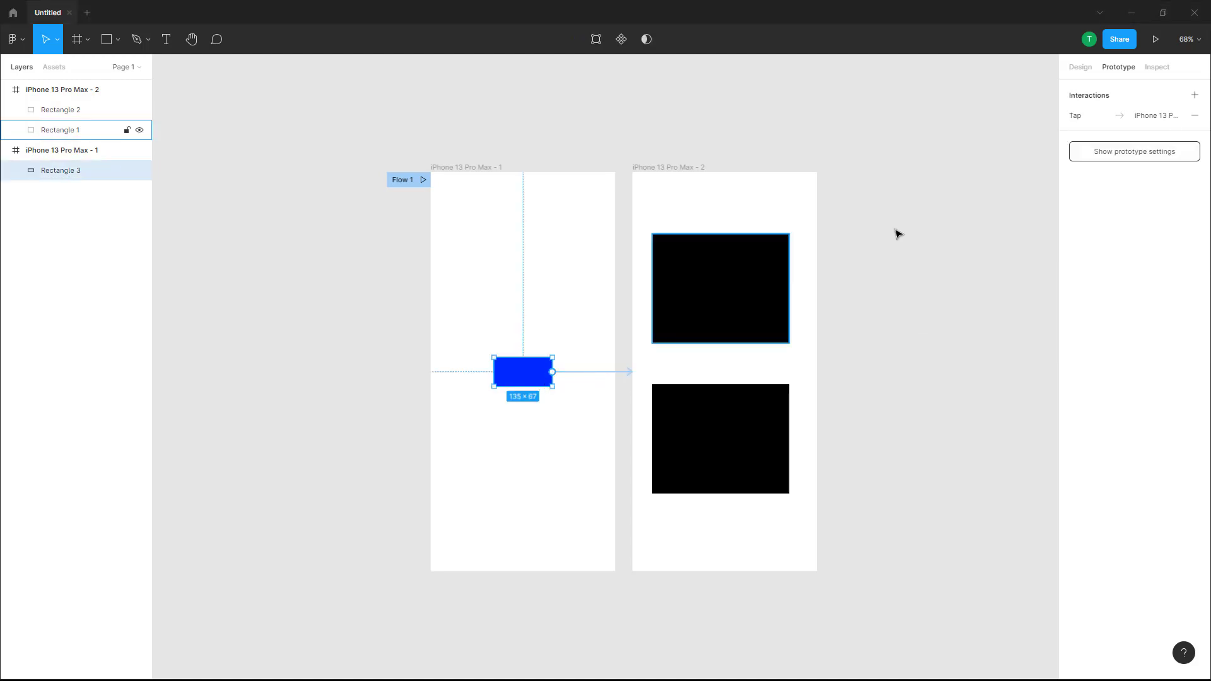
{"action": "left_click", "coordinate": [1120, 116]}
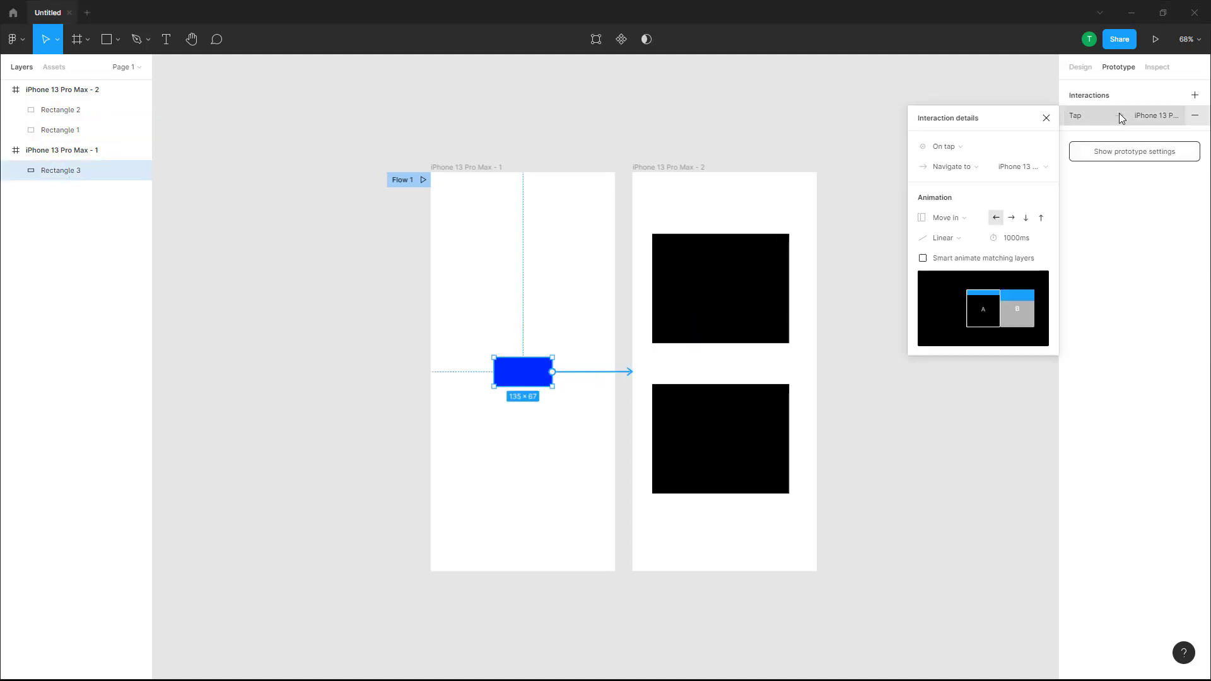
{"action": "left_click", "coordinate": [973, 244]}
{"action": "left_click", "coordinate": [946, 377]}
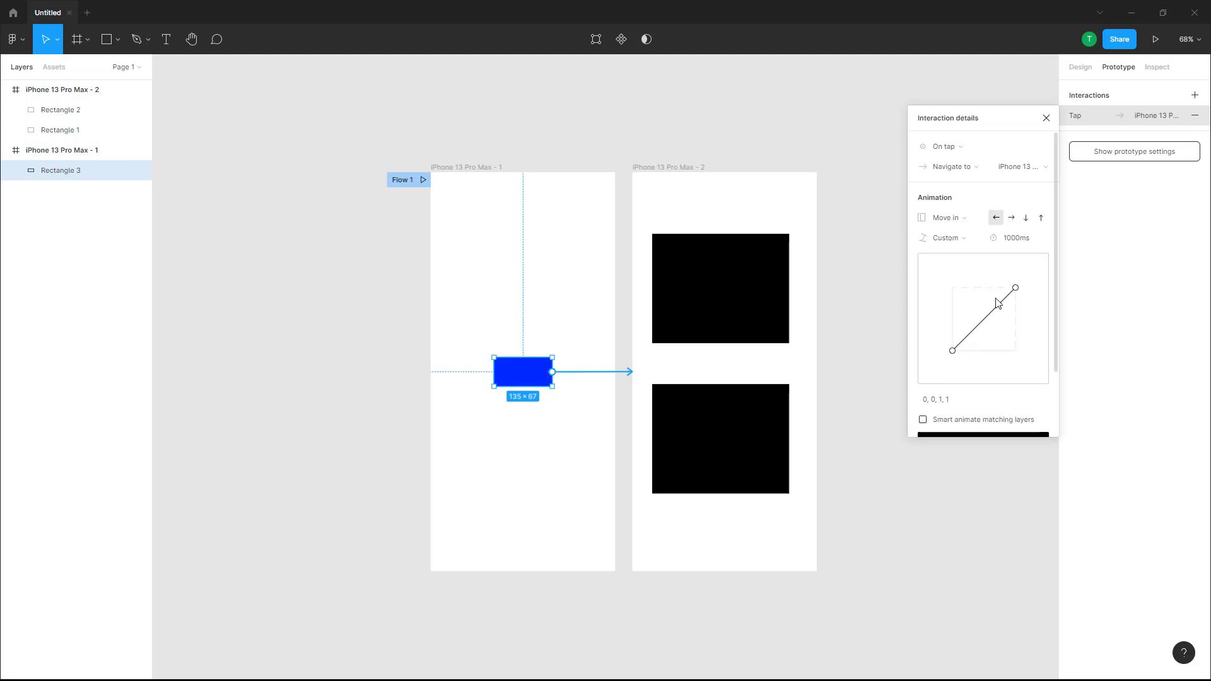
Step: Present the prototype and tap the blue button to watch the Move in transition
{"action": "left_click", "coordinate": [1156, 42]}
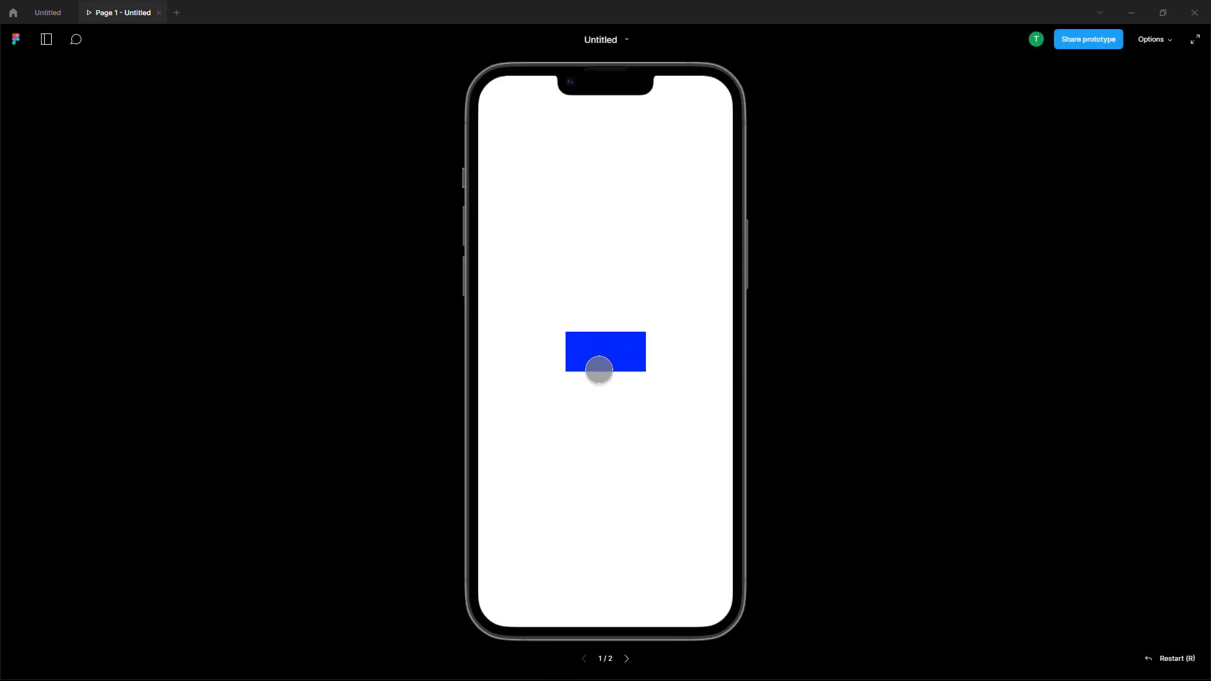
{"action": "left_click", "coordinate": [597, 350]}
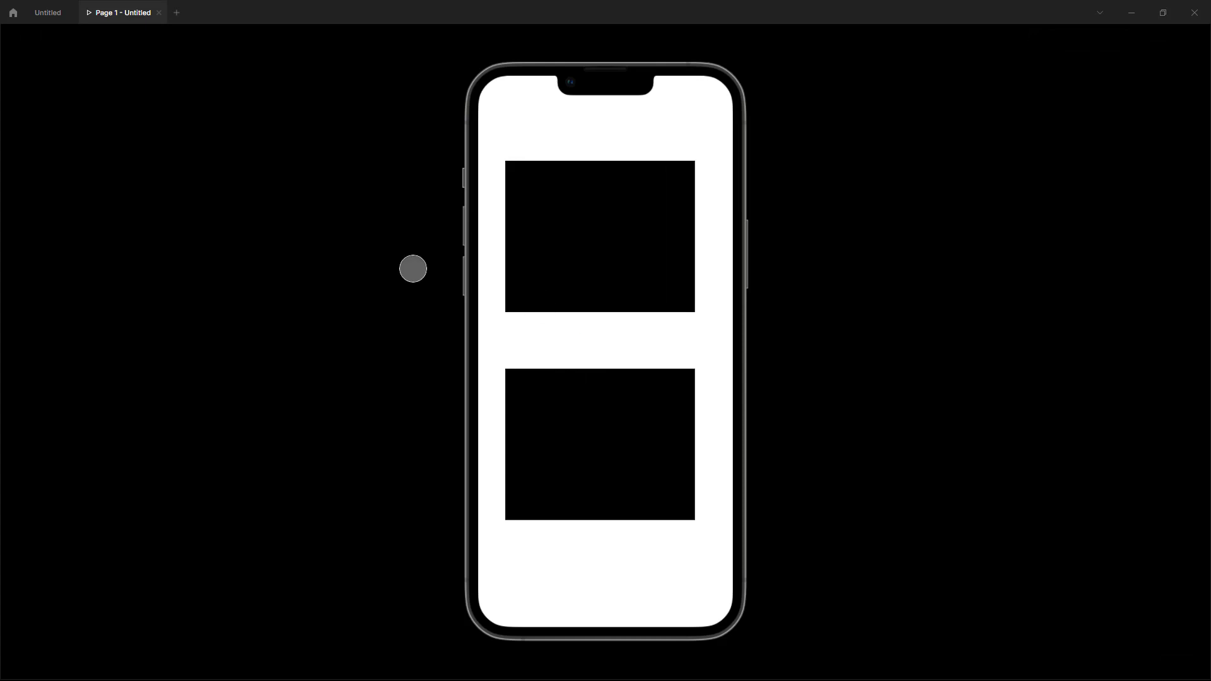
{"action": "left_click", "coordinate": [56, 17]}
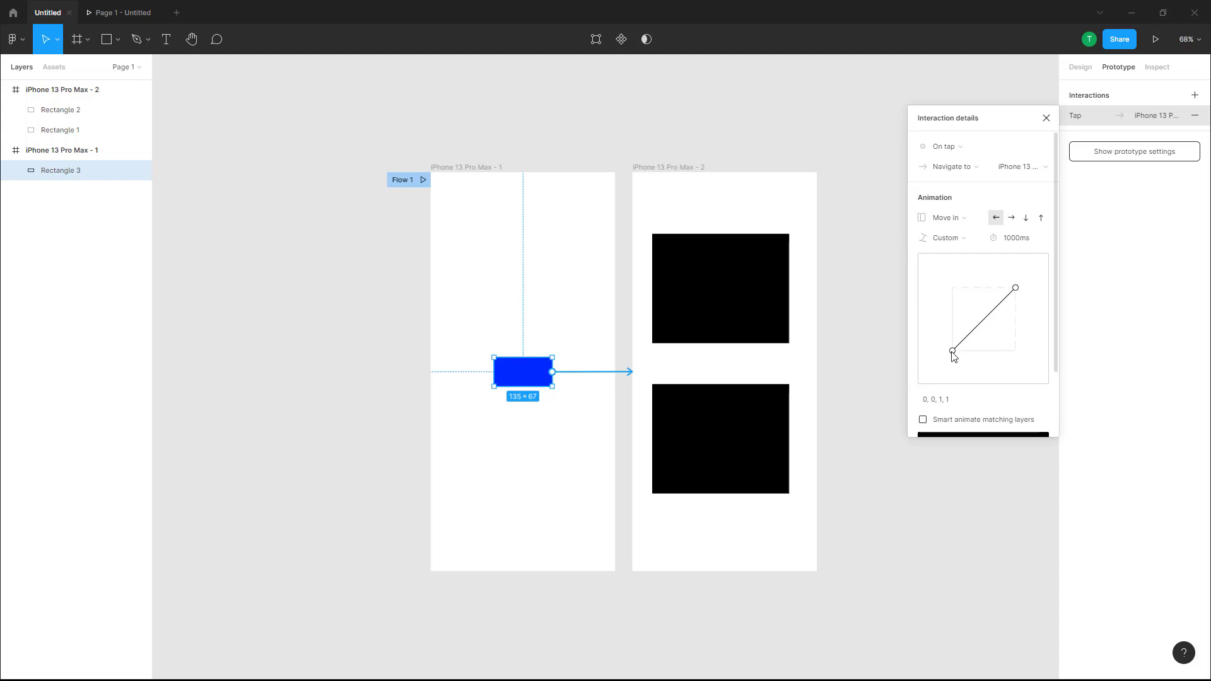
Step: Raise the curve's first handle to 0, 1.23, 1, 1 and replay the prototype transition twice
{"action": "left_click_drag", "start_coordinate": [952, 352], "coordinate": [952, 274]}
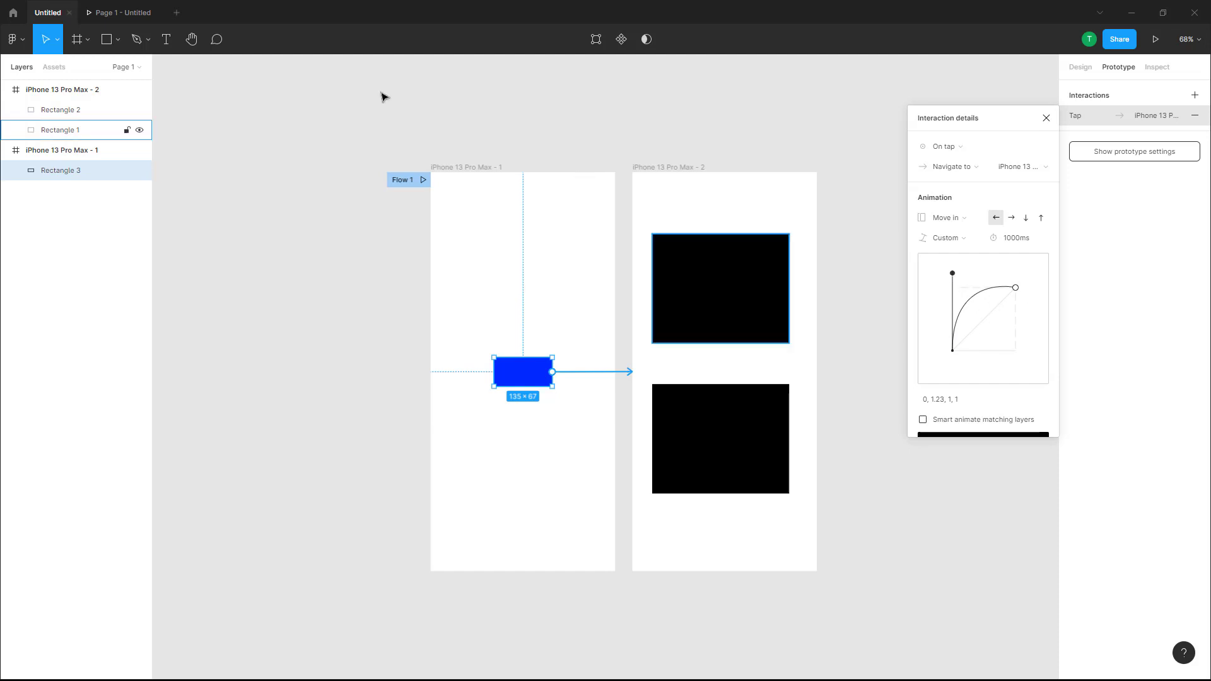
{"action": "left_click", "coordinate": [122, 13]}
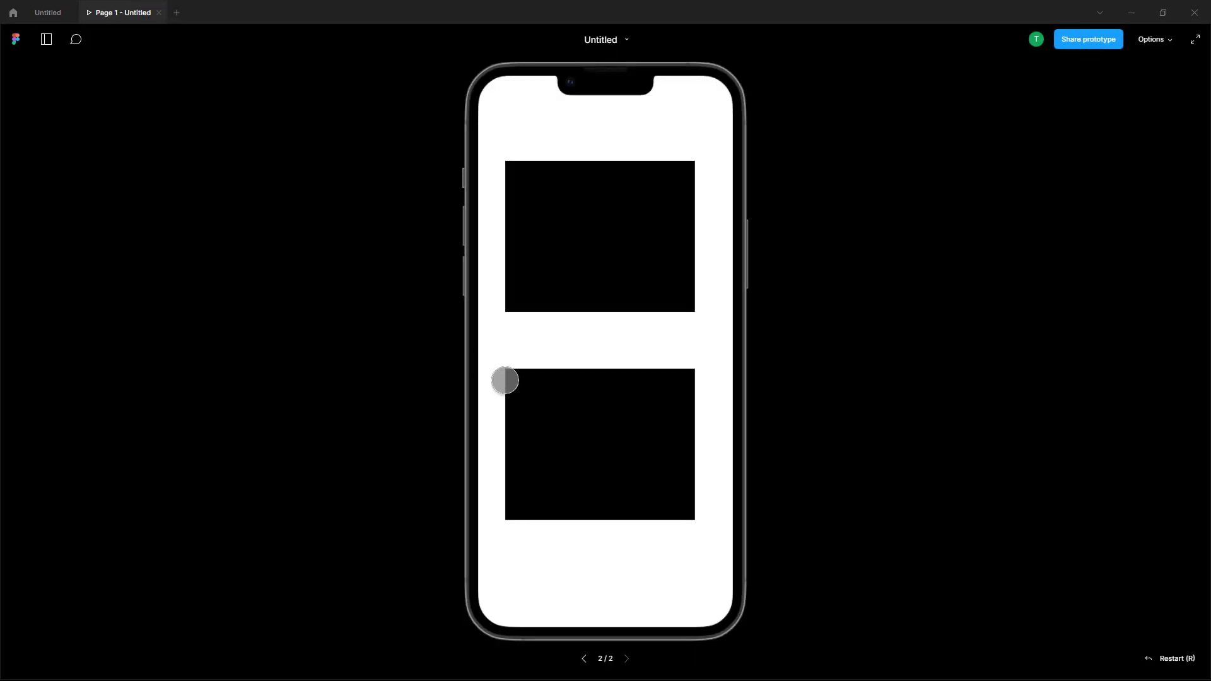
{"action": "left_click", "coordinate": [584, 662]}
{"action": "left_click", "coordinate": [576, 360]}
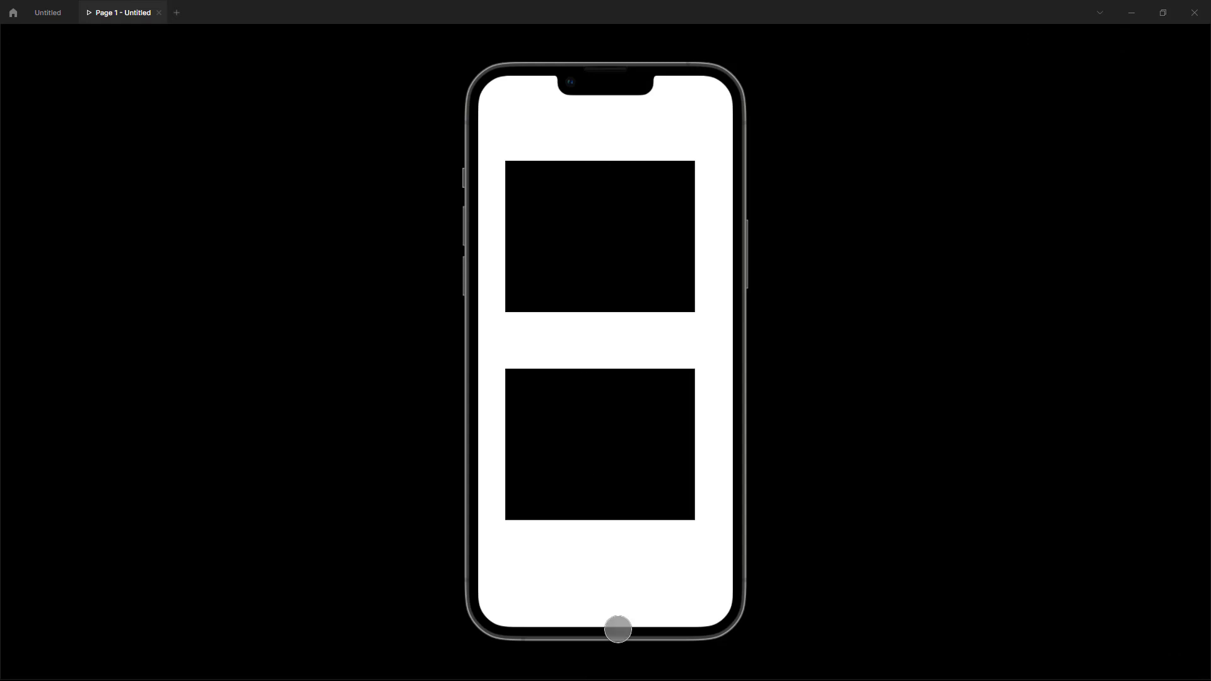
{"action": "left_click", "coordinate": [585, 662]}
{"action": "left_click", "coordinate": [56, 14]}
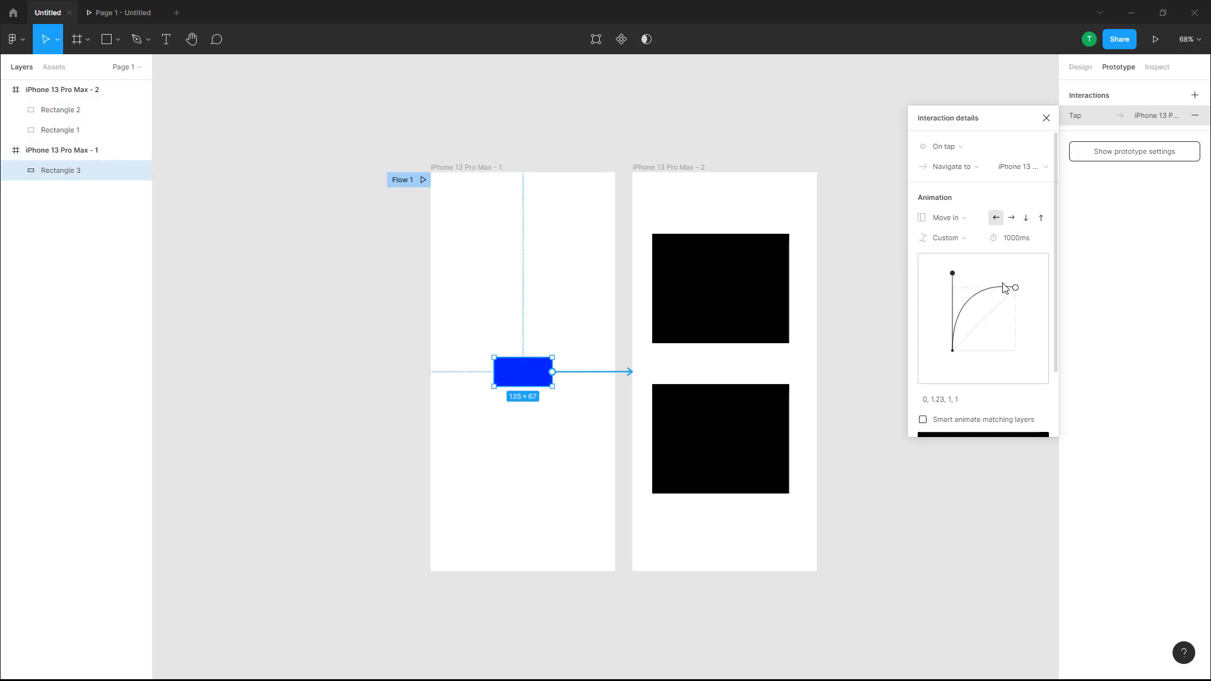
{"action": "left_click", "coordinate": [104, 12]}
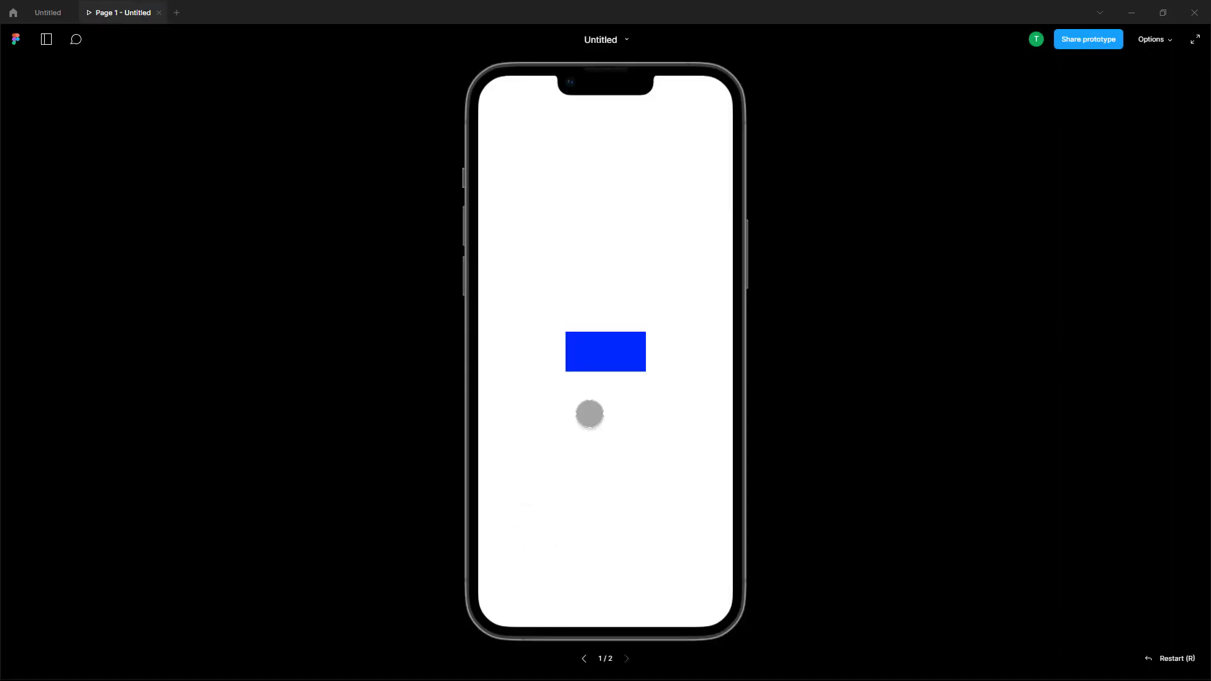
{"action": "left_click", "coordinate": [612, 353]}
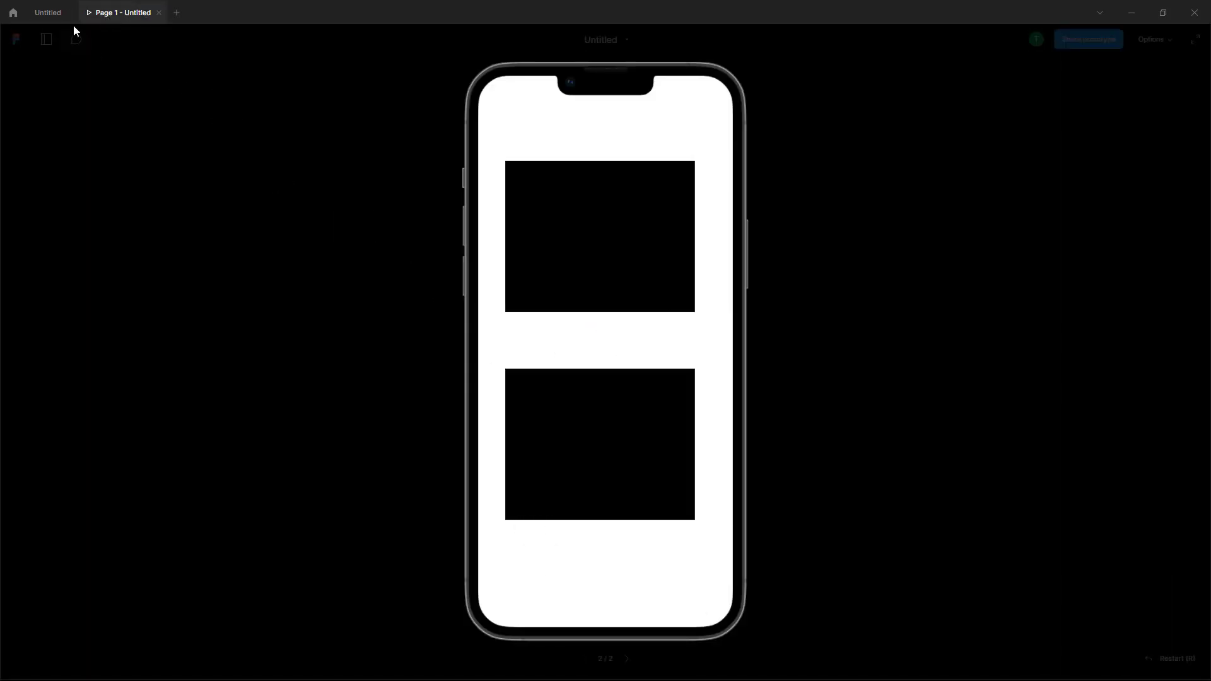
{"action": "left_click", "coordinate": [60, 13]}
Step: Move the curve's first handle to 0.89, 2.1, 1, 1 and replay the prototype transition
{"action": "left_click_drag", "start_coordinate": [953, 275], "coordinate": [1009, 219]}
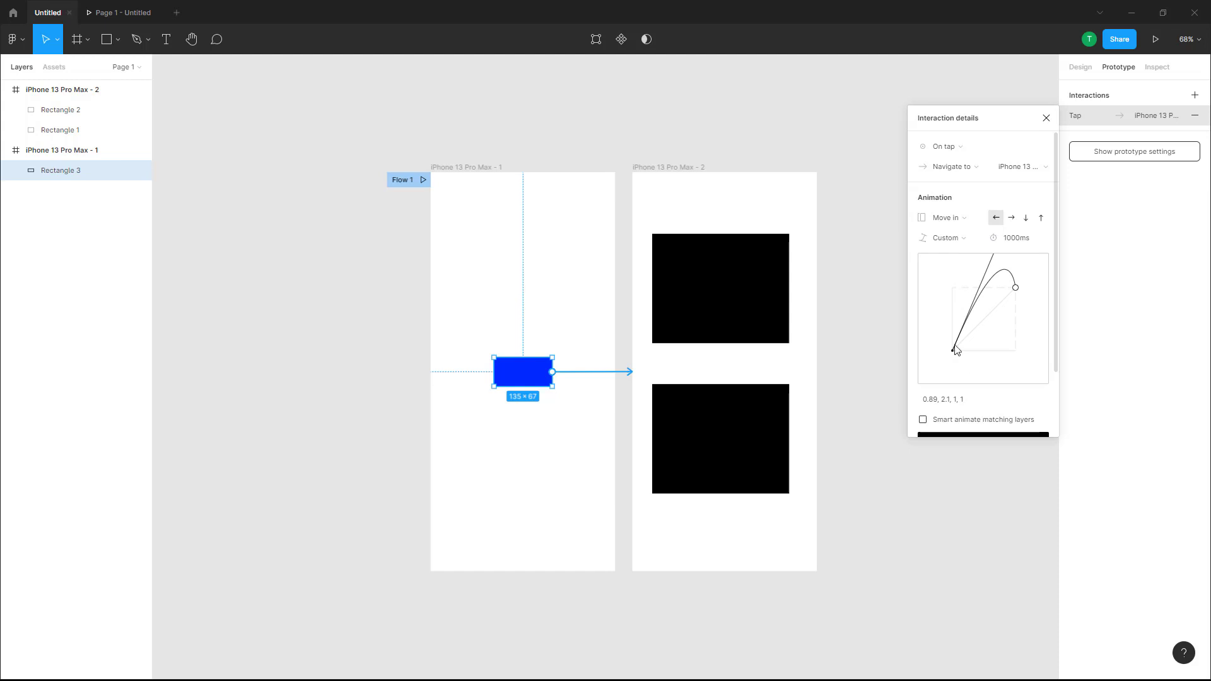
{"action": "left_click", "coordinate": [141, 9]}
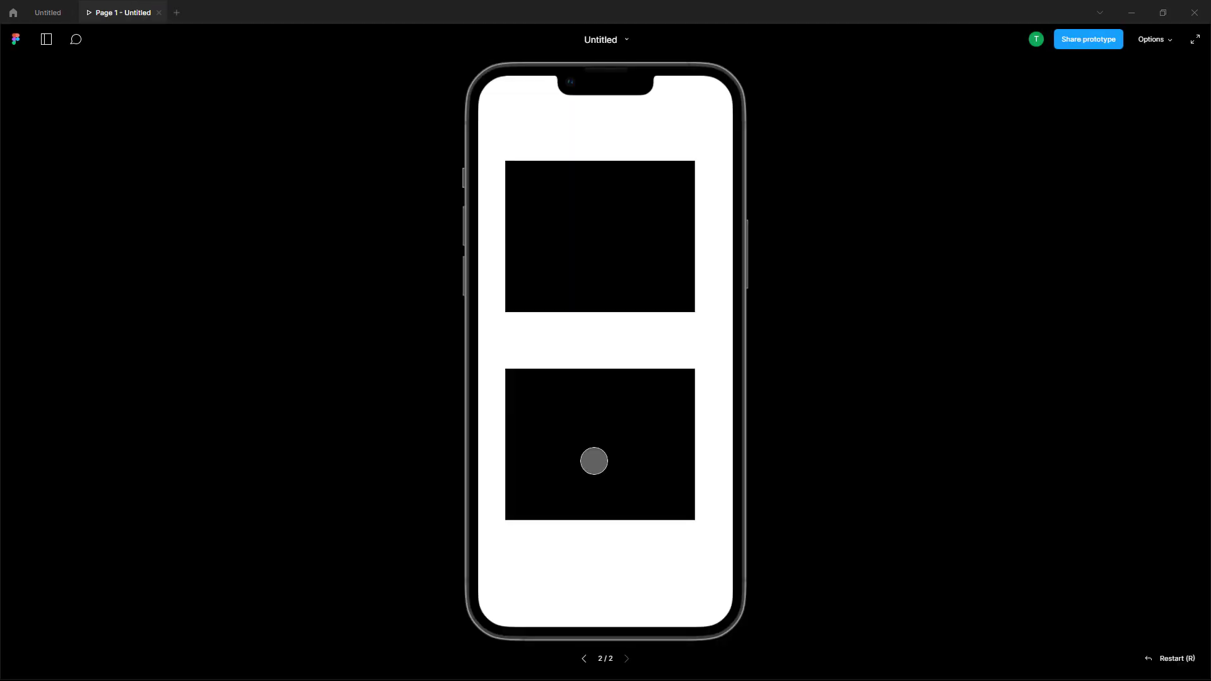
{"action": "left_click", "coordinate": [584, 659]}
{"action": "left_click", "coordinate": [608, 355]}
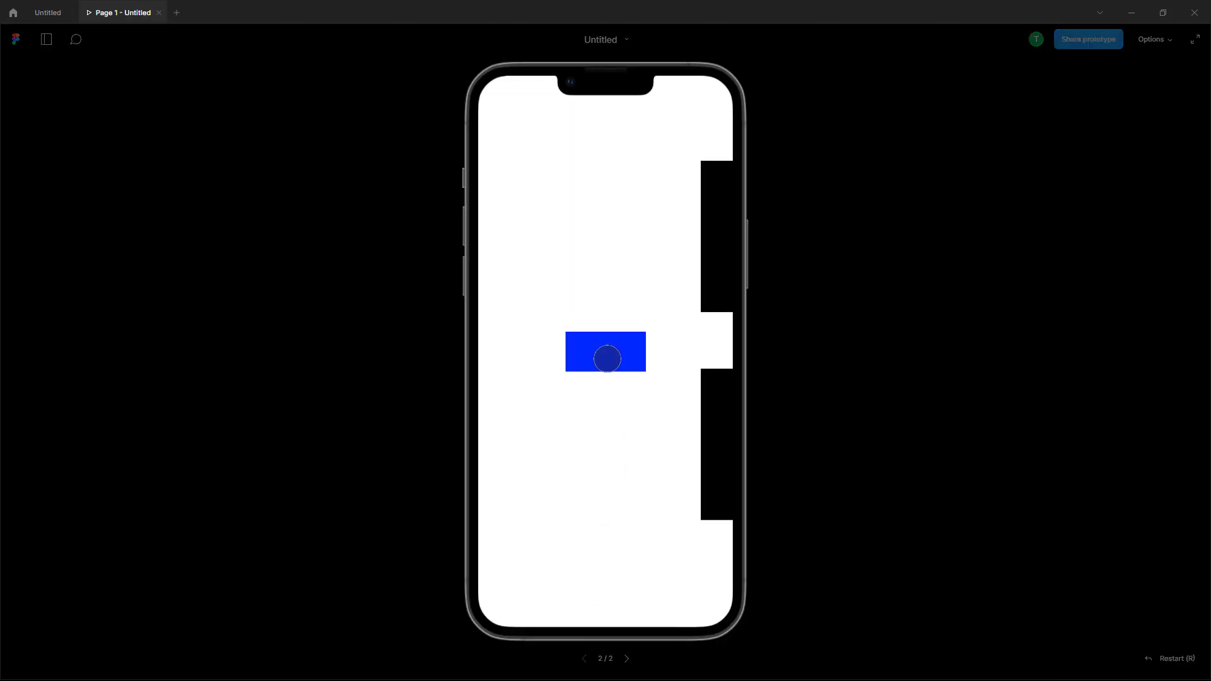
{"action": "left_click", "coordinate": [48, 12]}
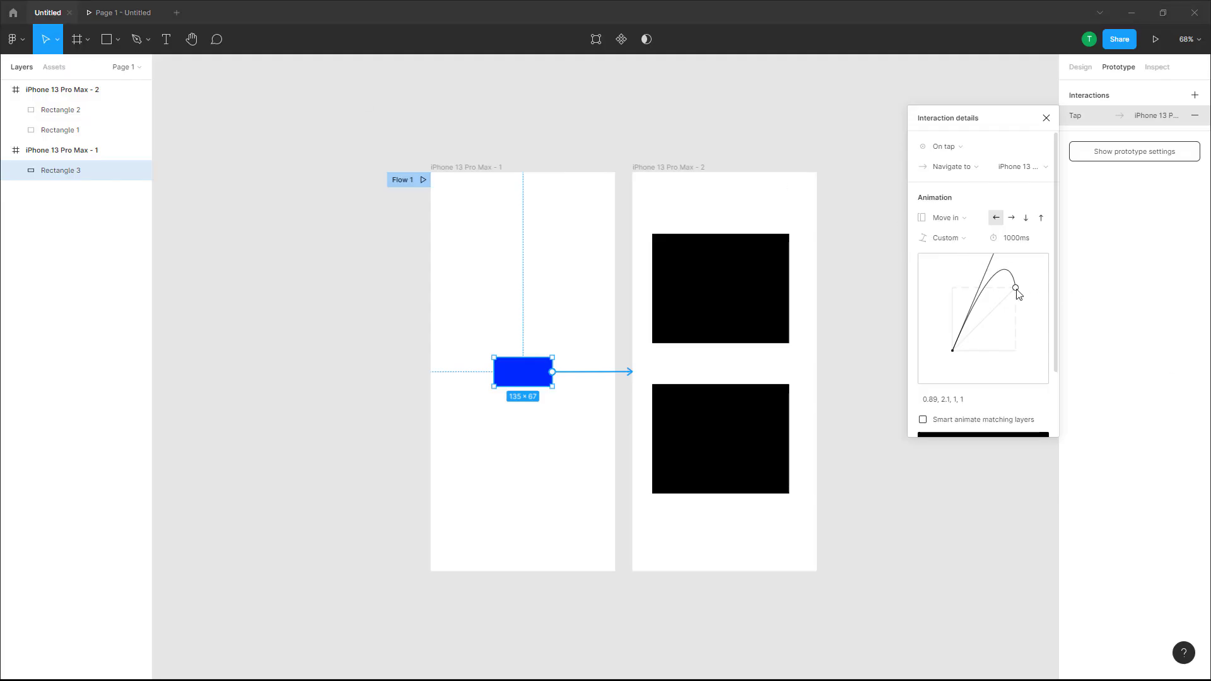
Step: Pull the curve's second handle down to 0.89, 2.1, 0.73, 0.44 and replay the prototype transition
{"action": "left_click_drag", "start_coordinate": [1016, 288], "coordinate": [1000, 328]}
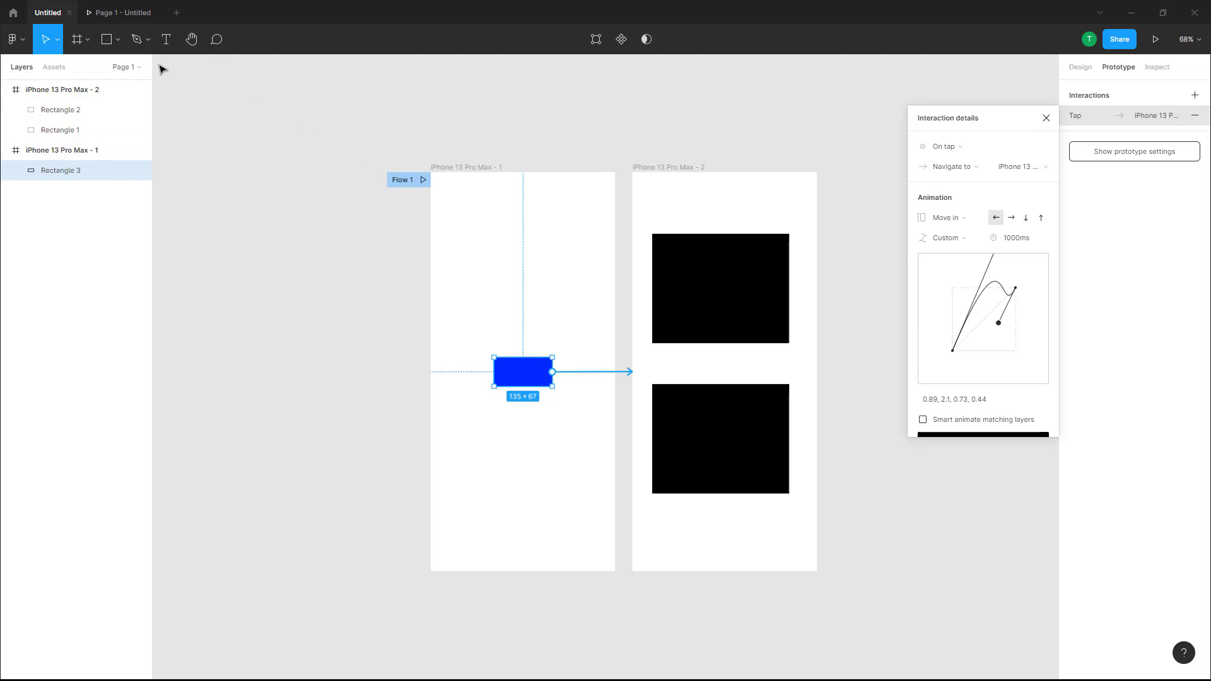
{"action": "left_click", "coordinate": [120, 15]}
{"action": "left_click", "coordinate": [584, 658]}
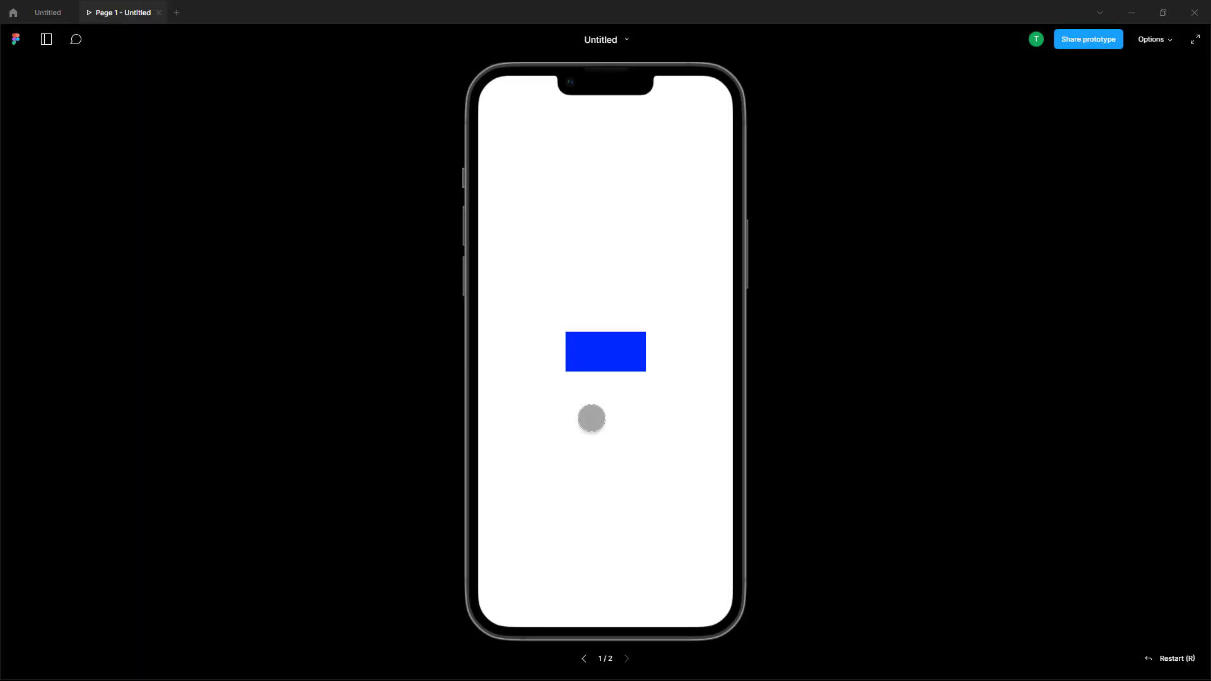
{"action": "left_click", "coordinate": [595, 359]}
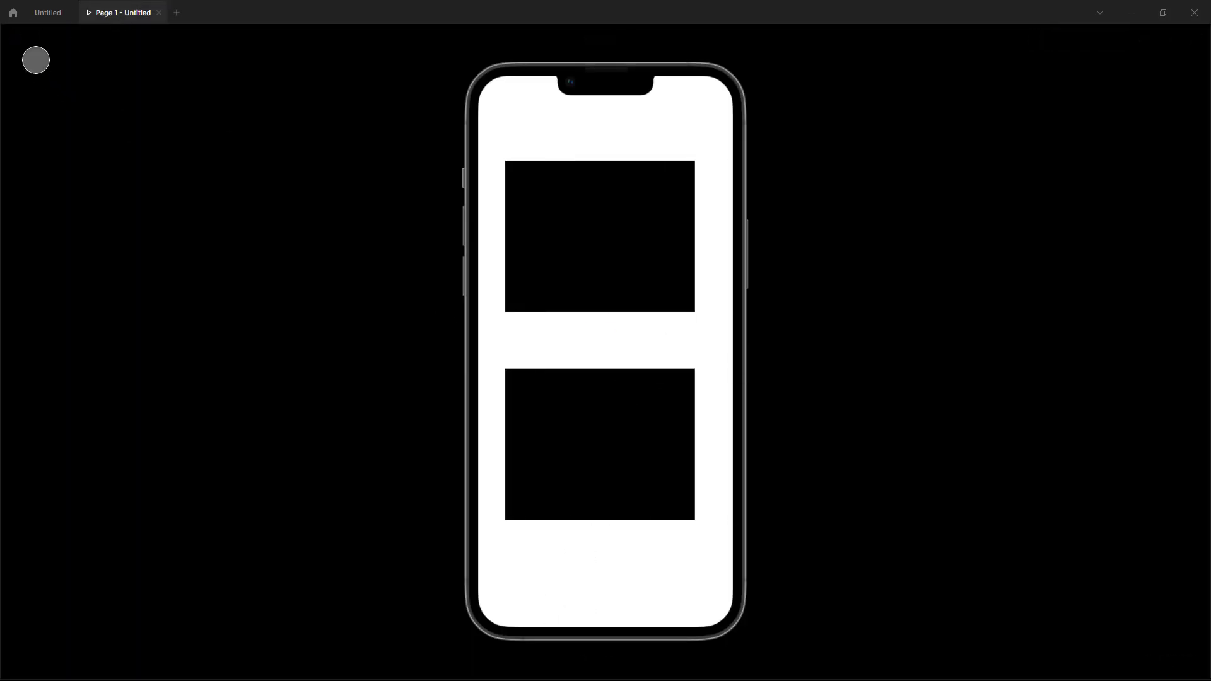
{"action": "left_click", "coordinate": [47, 13]}
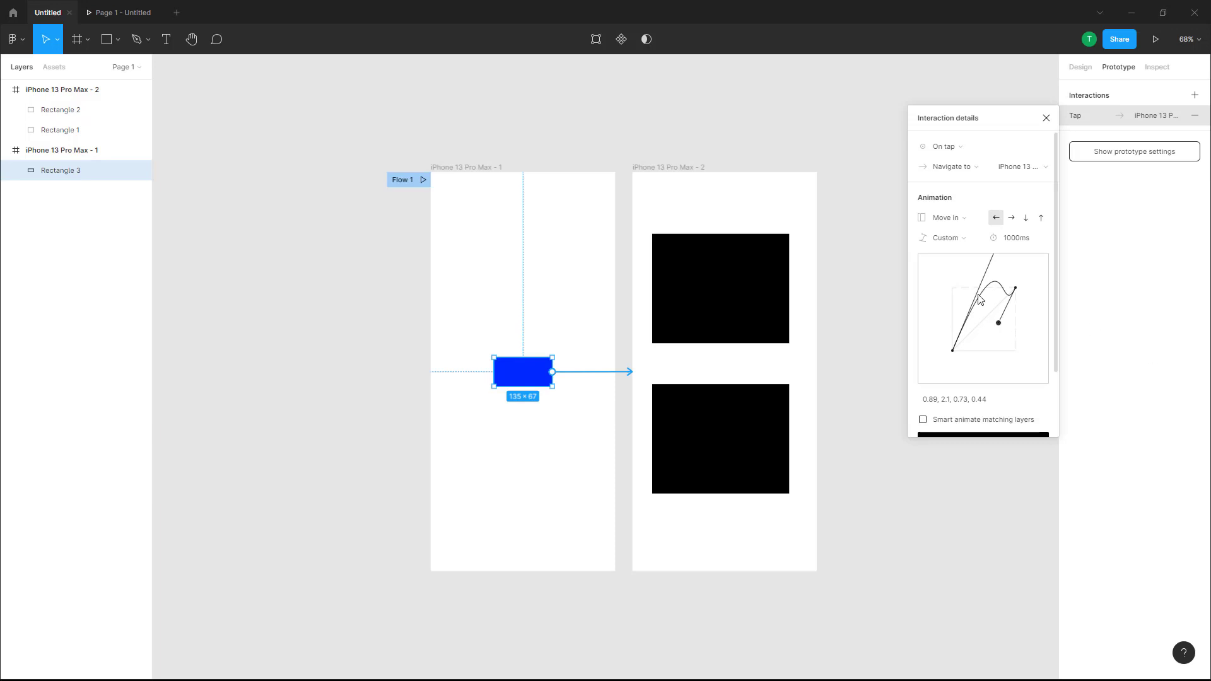
Step: Move the second handle to 0.89, 2.1, 0.47, 0.96 and replay the prototype transition
{"action": "left_click_drag", "start_coordinate": [998, 324], "coordinate": [984, 291]}
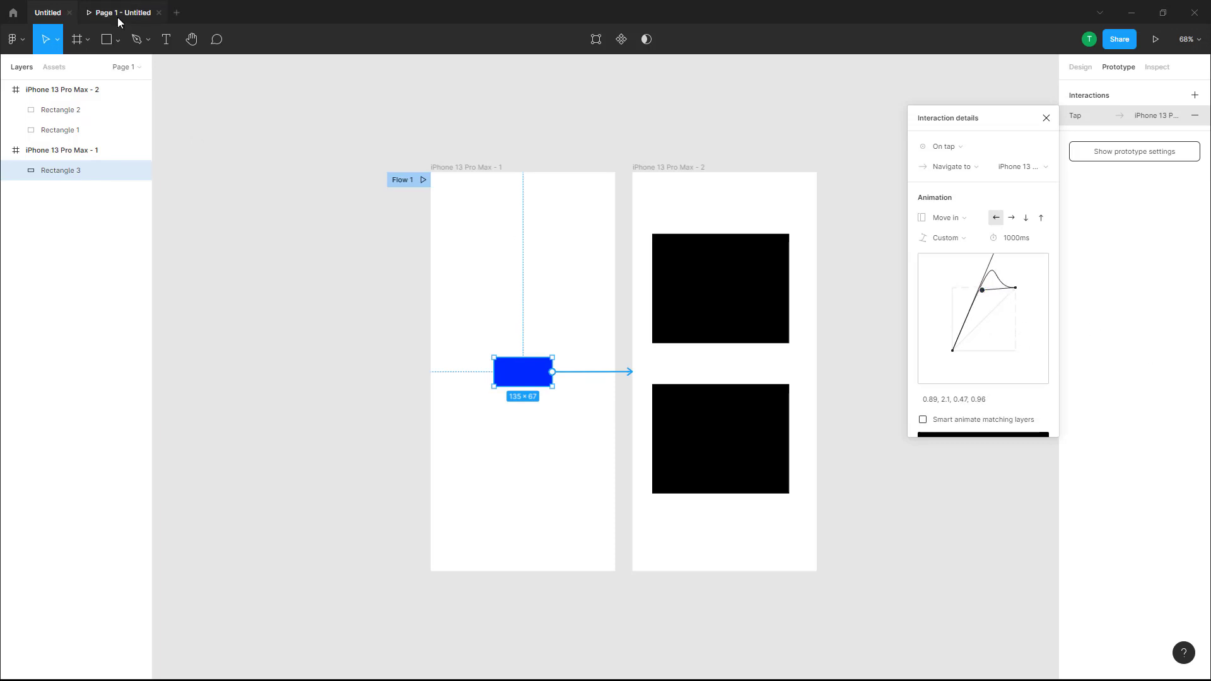
{"action": "left_click", "coordinate": [123, 12]}
{"action": "left_click", "coordinate": [584, 659]}
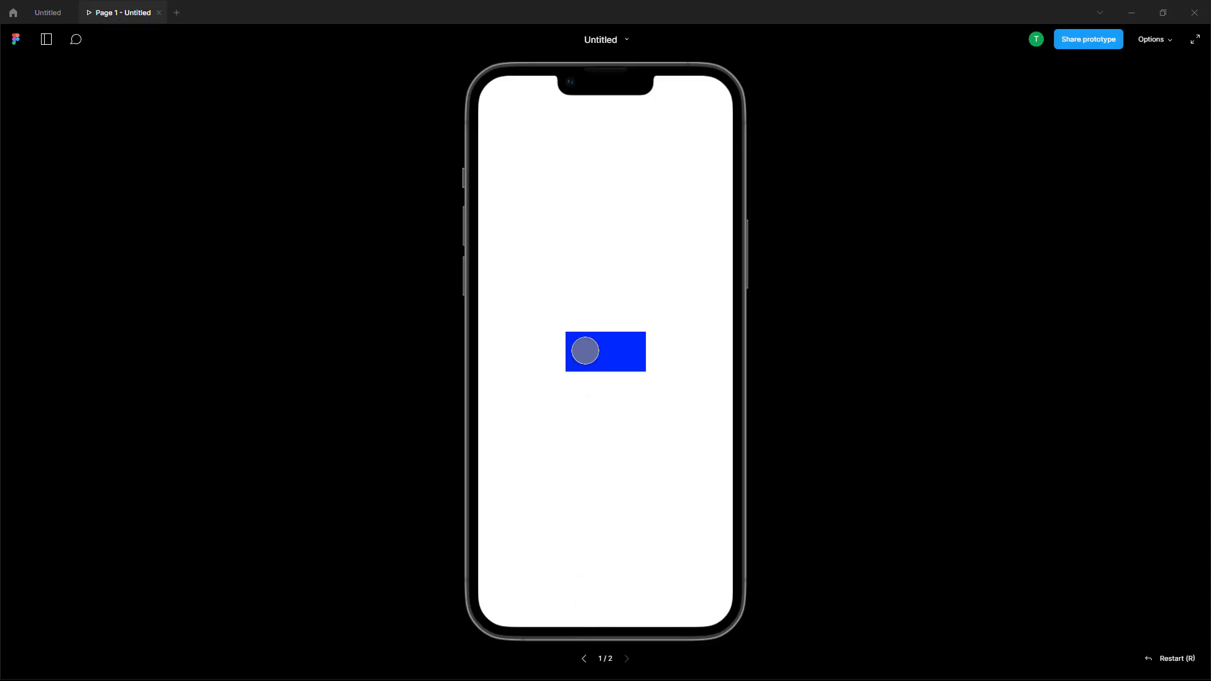
{"action": "left_click", "coordinate": [585, 349]}
{"action": "left_click", "coordinate": [50, 12]}
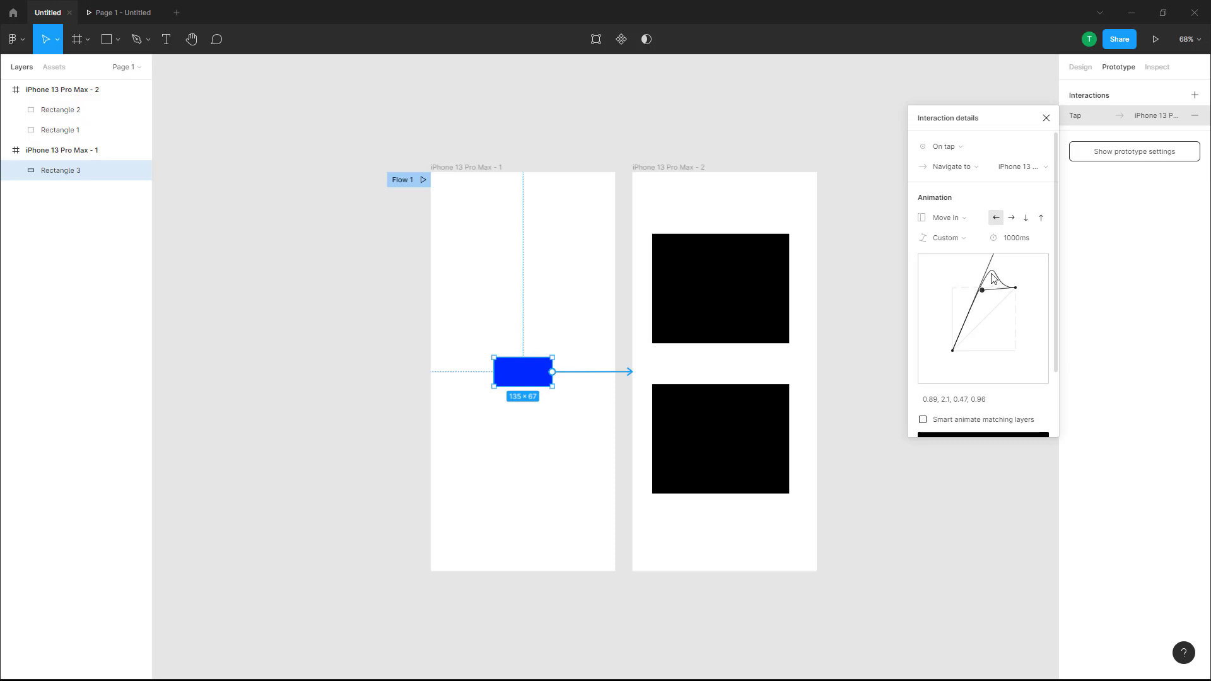
Step: Reshape both curve handles into an overshooting S-curve, 0.91, 0.02, 0.49, 1.71, and replay the transition
{"action": "left_click_drag", "start_coordinate": [991, 277], "coordinate": [988, 355]}
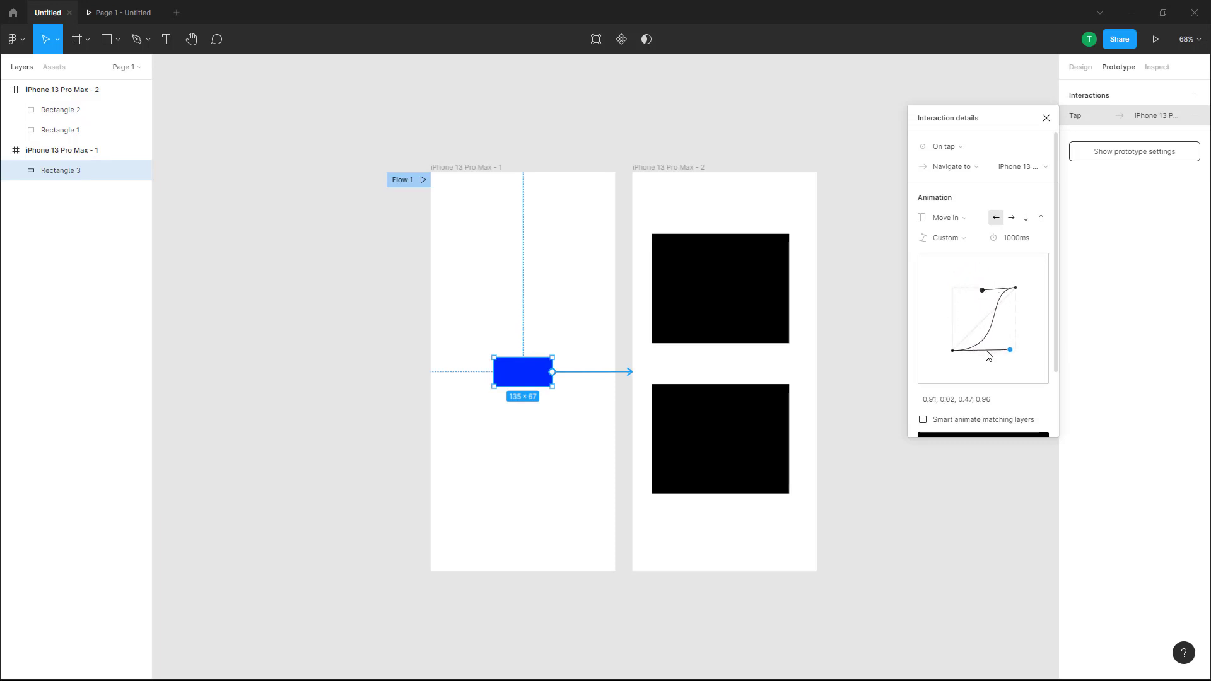
{"action": "left_click_drag", "start_coordinate": [982, 294], "coordinate": [987, 259]}
{"action": "left_click", "coordinate": [113, 13]}
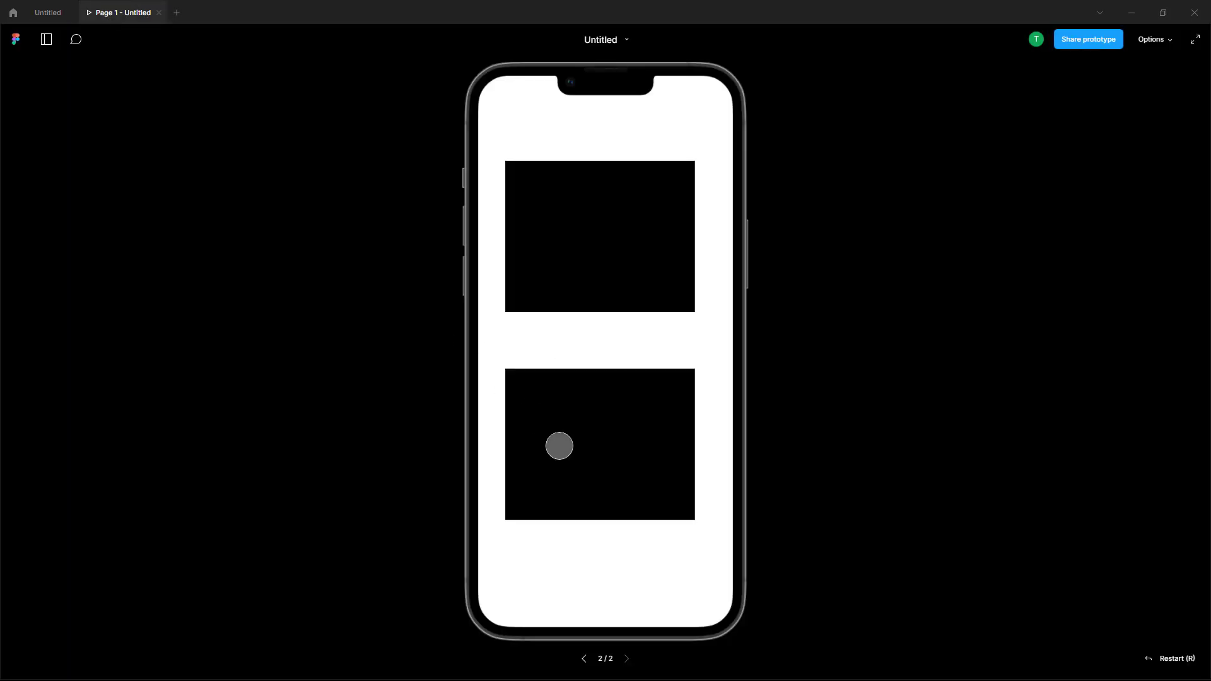
{"action": "left_click", "coordinate": [584, 659]}
{"action": "left_click", "coordinate": [605, 357]}
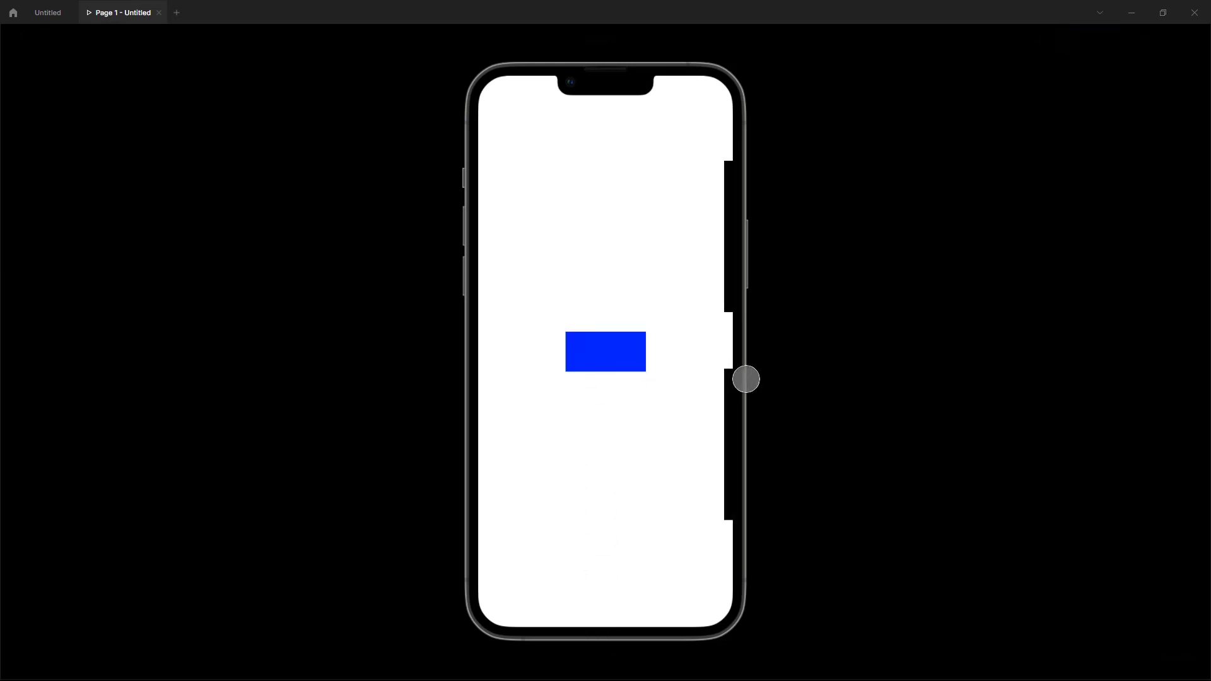
{"action": "left_click", "coordinate": [57, 15]}
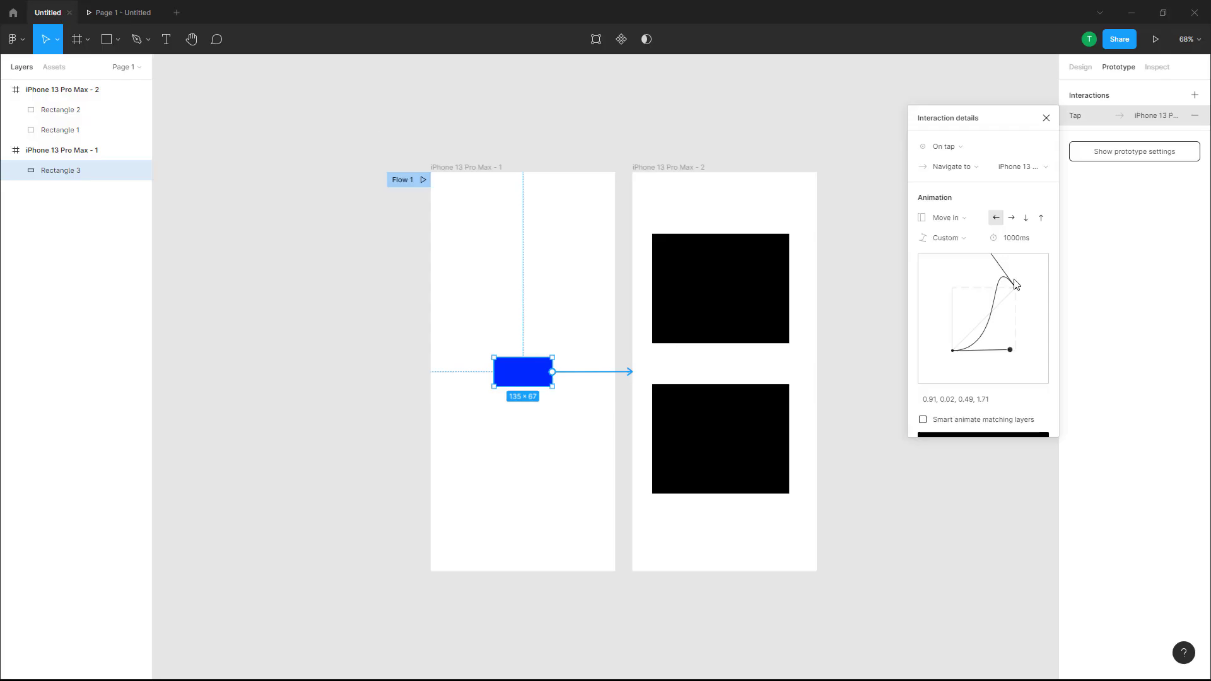
Step: Drag the second handle below the graph to 0.86, 0.01, 1, -0.47 and replay the prototype transition
{"action": "left_click_drag", "start_coordinate": [1003, 273], "coordinate": [1001, 292]}
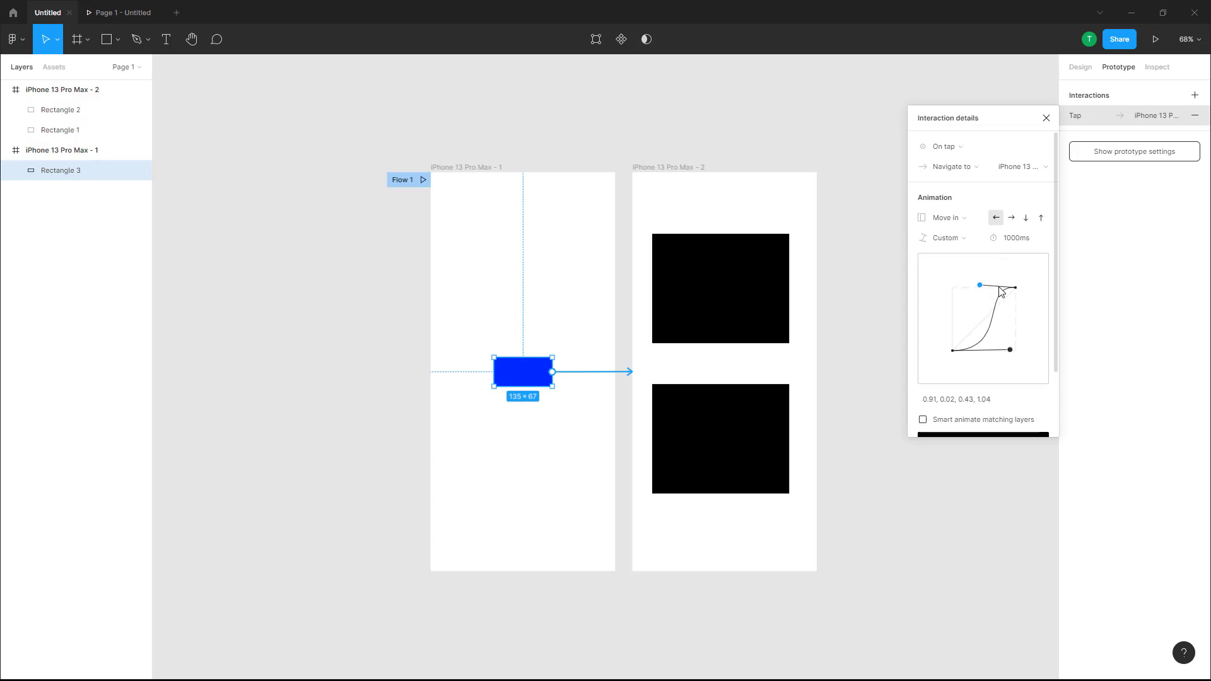
{"action": "mouse_move", "coordinate": [1010, 350]}
{"action": "left_mouse_down"}
{"action": "mouse_move", "coordinate": [991, 276]}
{"action": "mouse_move", "coordinate": [1004, 398]}
{"action": "mouse_move", "coordinate": [979, 295]}
{"action": "mouse_move", "coordinate": [1006, 328]}
{"action": "mouse_move", "coordinate": [968, 304]}
{"action": "mouse_move", "coordinate": [1007, 351]}
{"action": "left_mouse_up"}
{"action": "left_click_drag", "start_coordinate": [977, 285], "coordinate": [1003, 380]}
{"action": "left_click", "coordinate": [117, 14]}
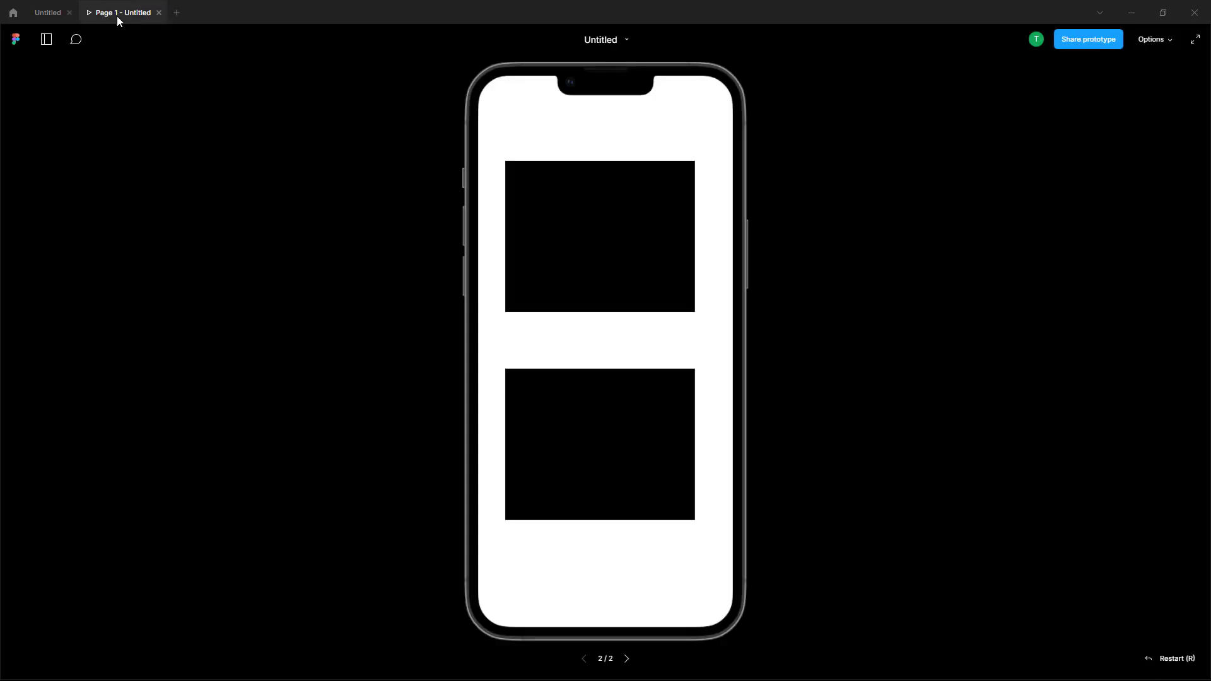
{"action": "left_click", "coordinate": [584, 661]}
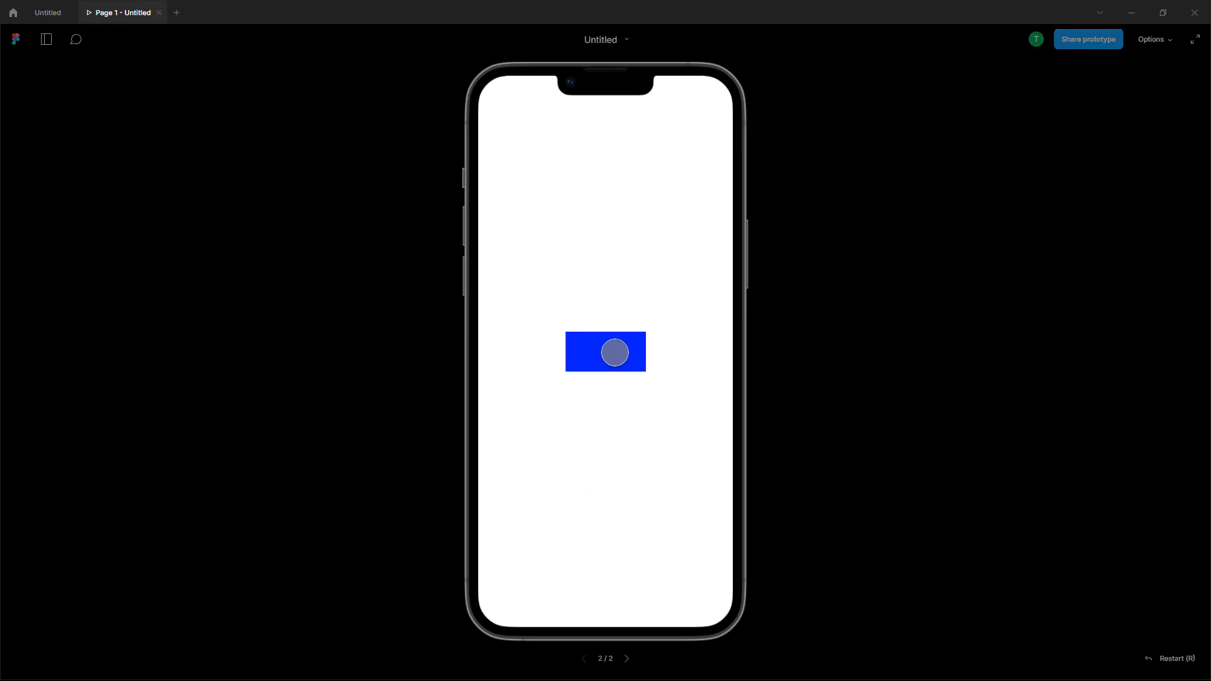
{"action": "left_click", "coordinate": [598, 354]}
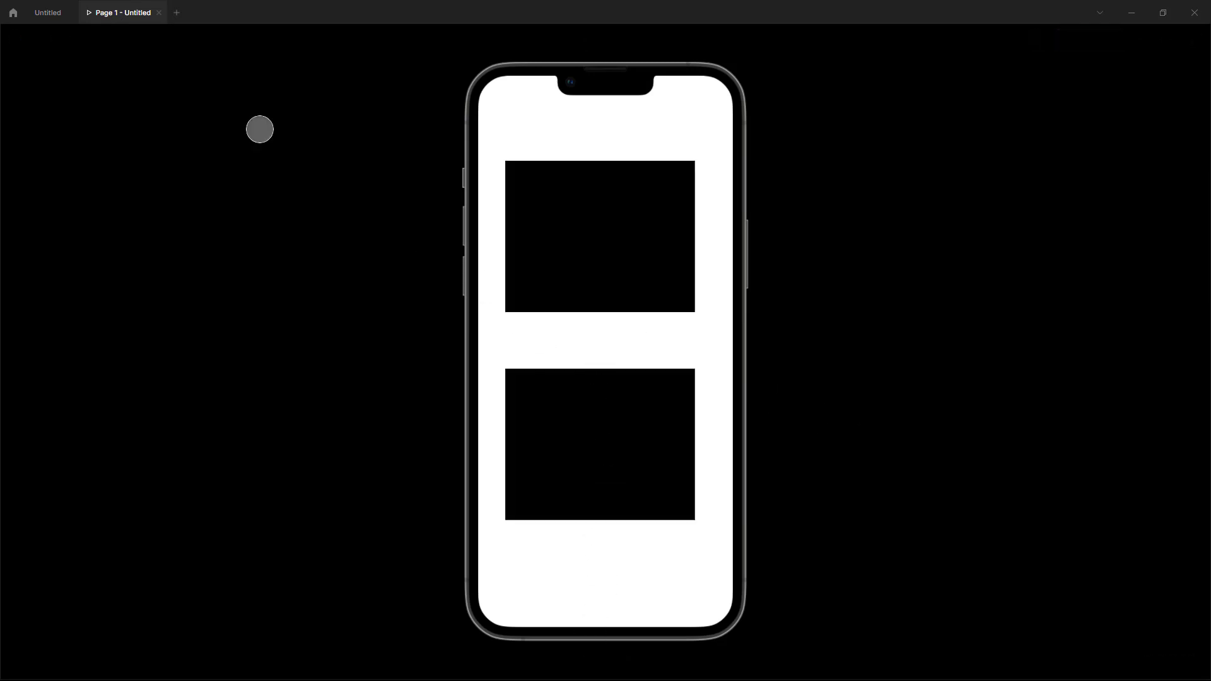
{"action": "left_click", "coordinate": [56, 16]}
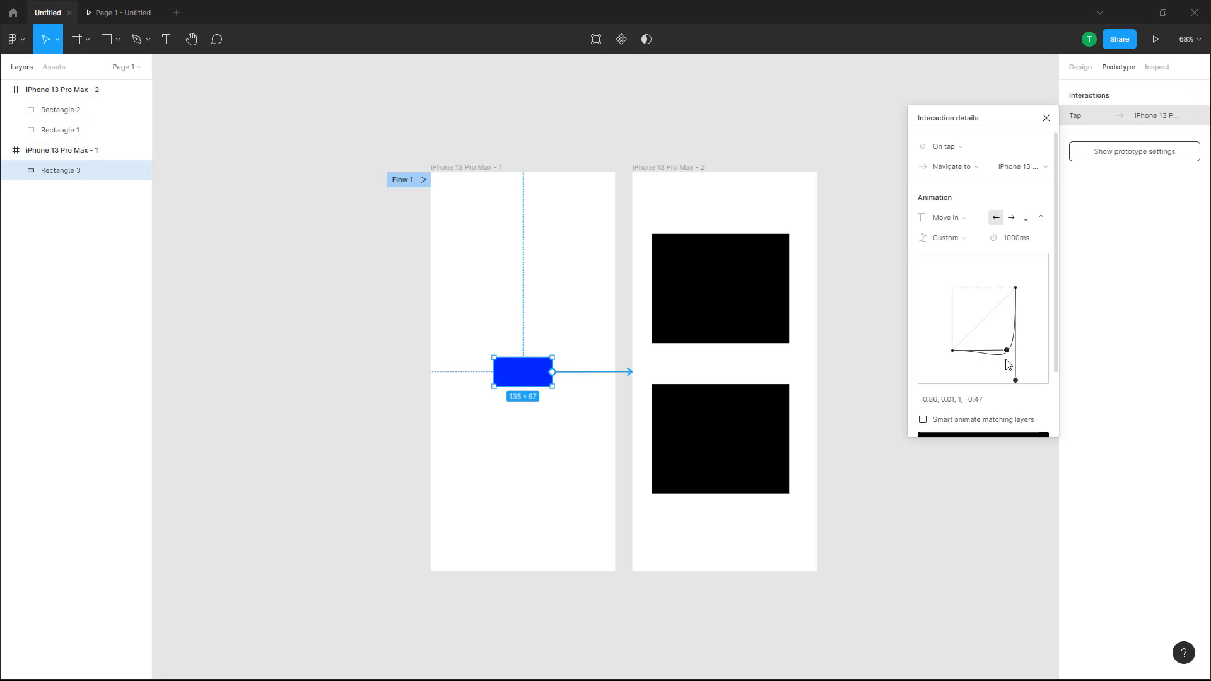
Step: Reposition both handles and set the curve values to 0.69, 0.32, 0.29, 1
{"action": "left_click_drag", "start_coordinate": [1018, 385], "coordinate": [970, 249]}
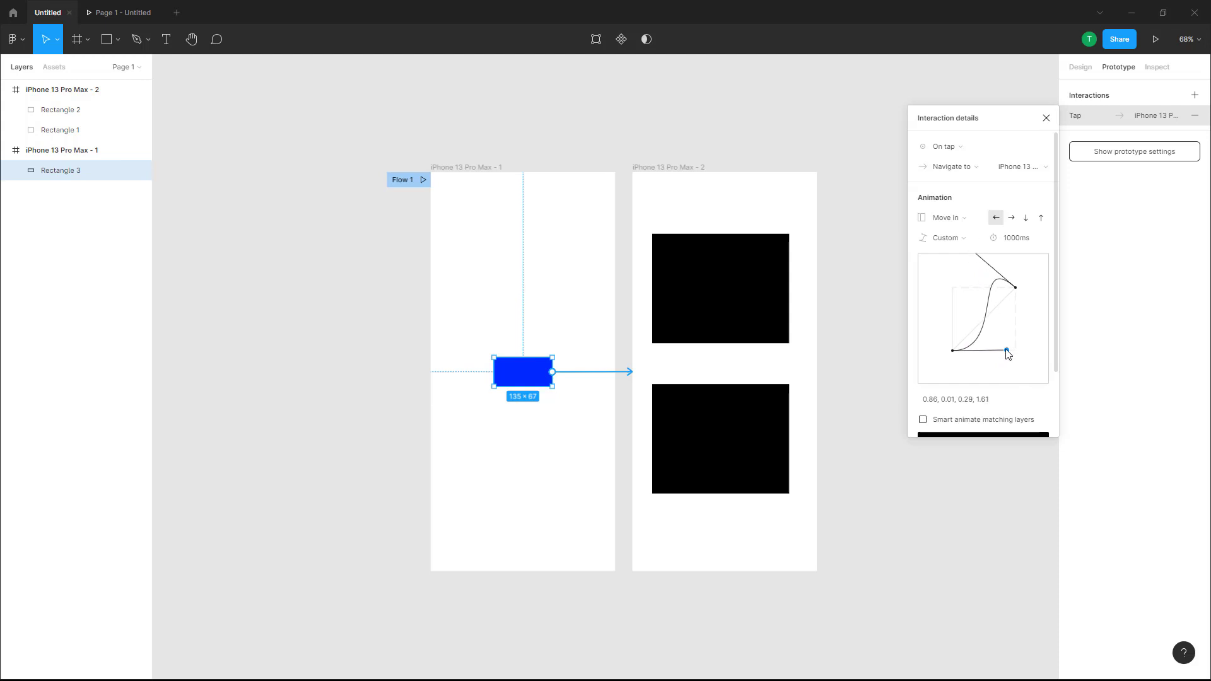
{"action": "left_click_drag", "start_coordinate": [1007, 351], "coordinate": [996, 331]}
{"action": "left_click", "coordinate": [976, 403]}
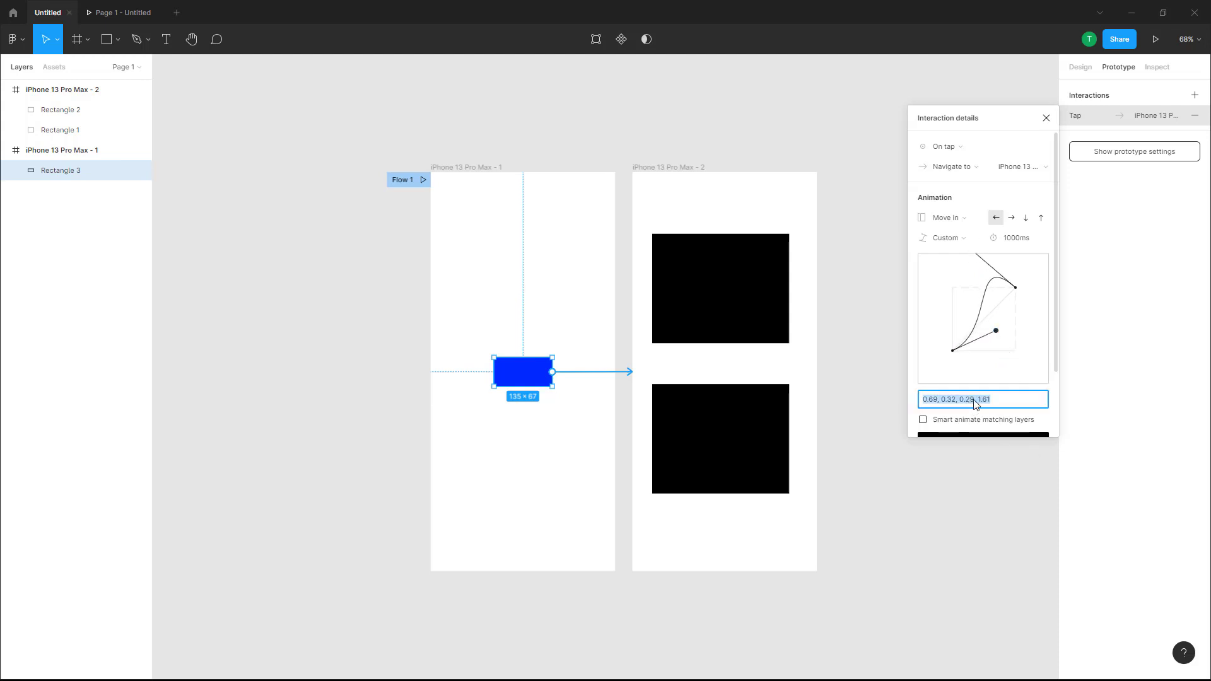
{"action": "left_click", "coordinate": [1008, 403]}
{"action": "key", "text": "Return"}
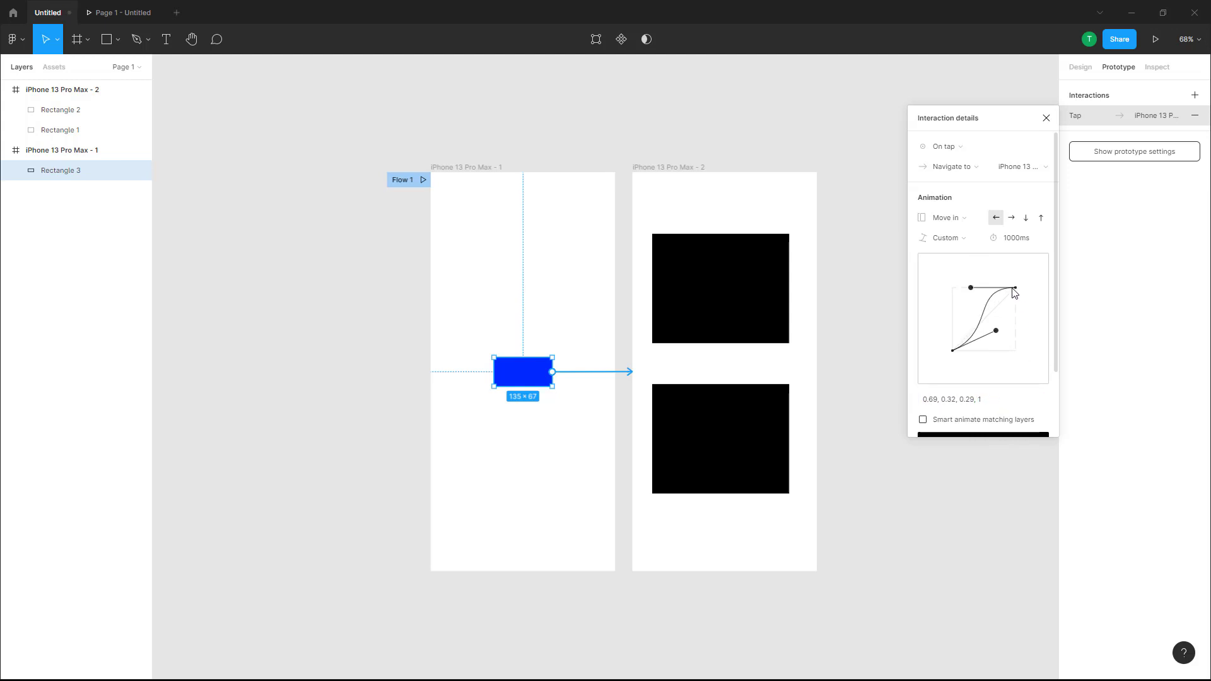
Step: Try to change the curve's last value to 0 in the bezier value field
{"action": "left_click", "coordinate": [970, 398]}
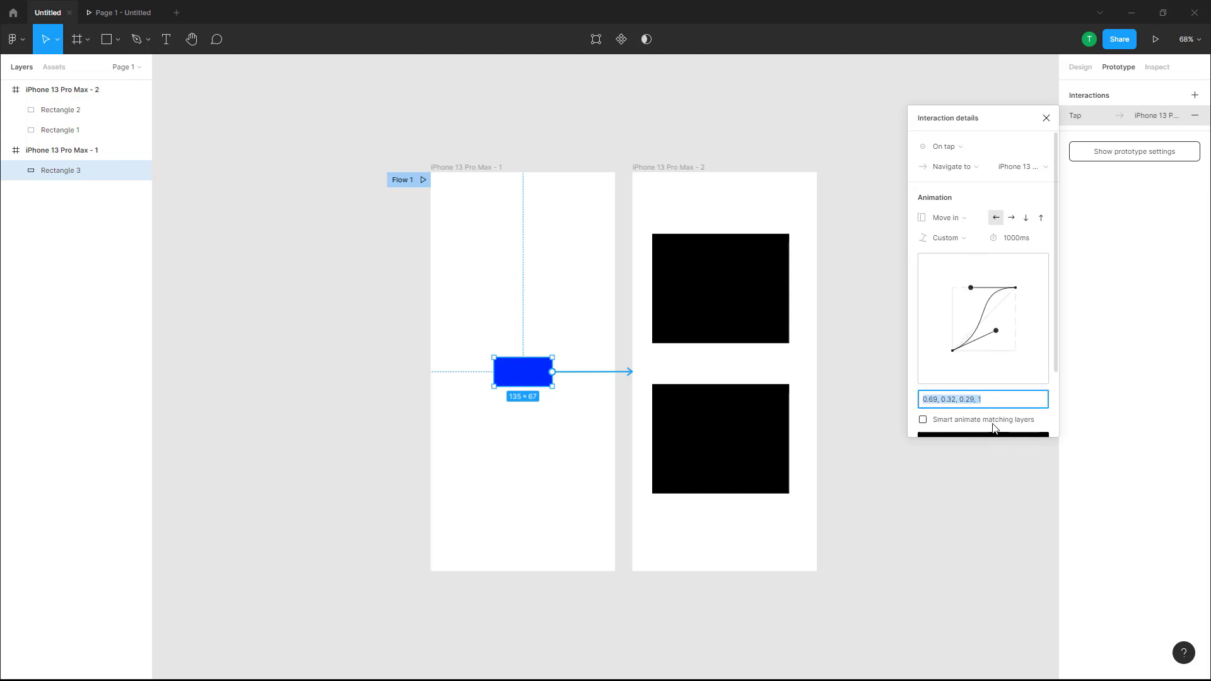
{"action": "key", "text": "Left"}
{"action": "key", "text": "Right"}
{"action": "key", "text": "BackSpace"}
{"action": "key", "text": "BackSpace"}
{"action": "key", "text": "BackSpace"}
{"action": "key", "text": "BackSpace"}
{"action": "type", "text": "0"}
Step: Nudge the second handle and set the curve values to 0.71, 0.36, 1, 1
{"action": "left_click_drag", "start_coordinate": [996, 331], "coordinate": [997, 328]}
{"action": "left_click", "coordinate": [935, 406]}
{"action": "left_click", "coordinate": [934, 405]}
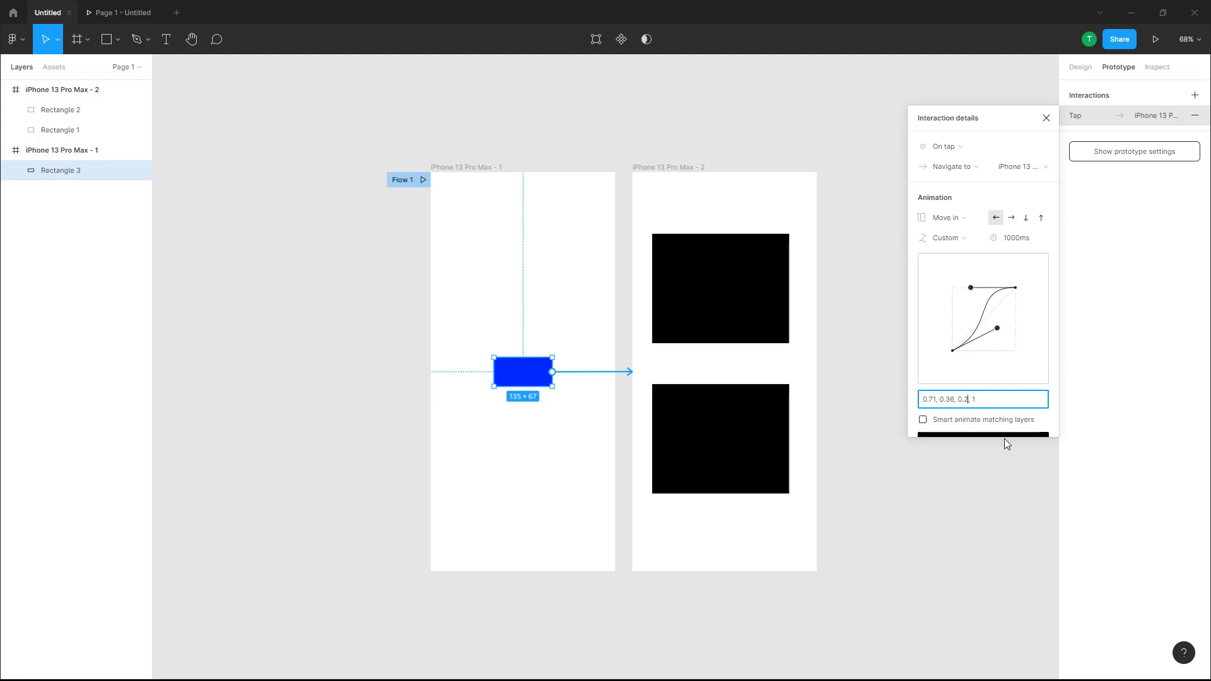
{"action": "key", "text": "BackSpace"}
{"action": "key", "text": "BackSpace"}
{"action": "key", "text": "BackSpace"}
{"action": "type", "text": "1"}
{"action": "key", "text": "Return"}
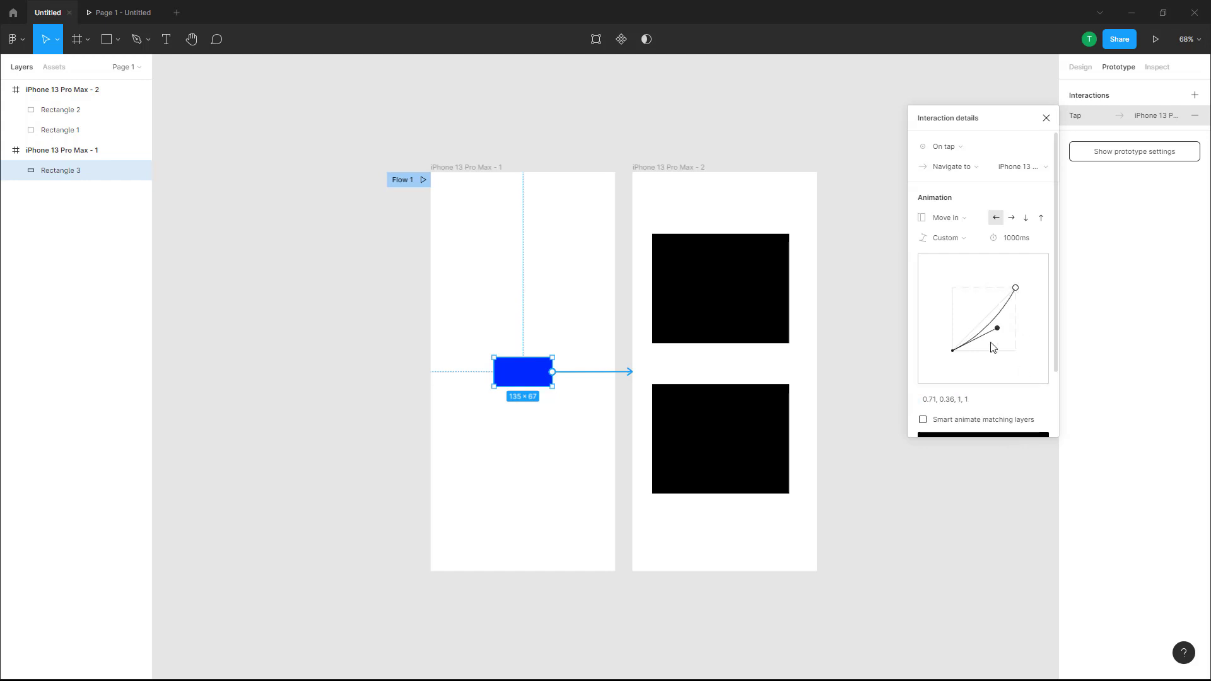
Step: Clear the curve values and drag the first handle to make the curve 0, 0, 0.82, -0.01
{"action": "left_click", "coordinate": [939, 402]}
{"action": "key", "text": "BackSpace"}
{"action": "key", "text": "BackSpace"}
{"action": "key", "text": "BackSpace"}
{"action": "key", "text": "Return"}
{"action": "left_click_drag", "start_coordinate": [953, 355], "coordinate": [1005, 352]}
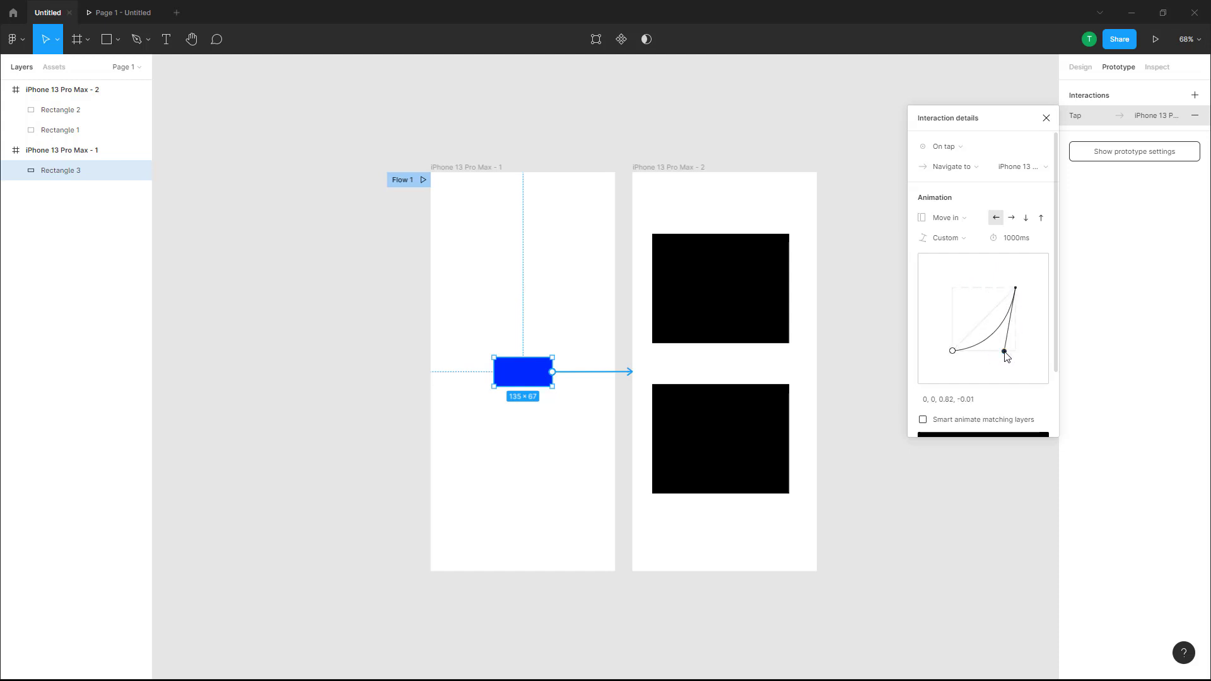